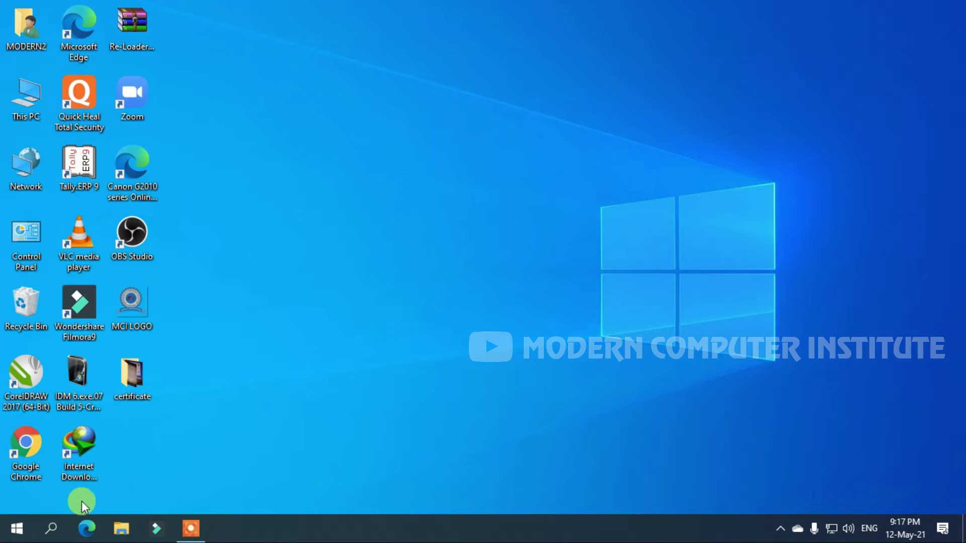
- Open the Windows search panel from the taskbar to find Excel
click(50, 528)
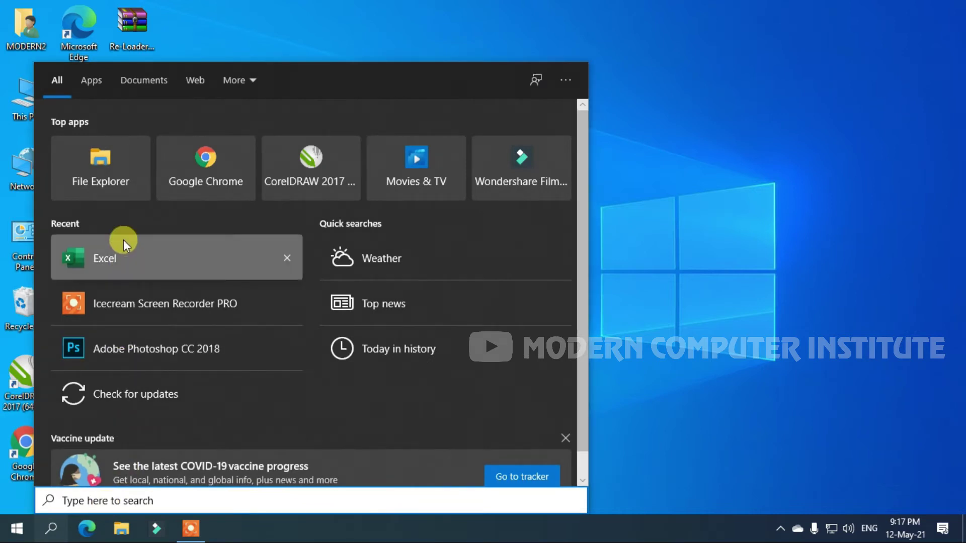
- Launch Excel from the recent apps and open the ONLINE CLASS workbook
click(117, 250)
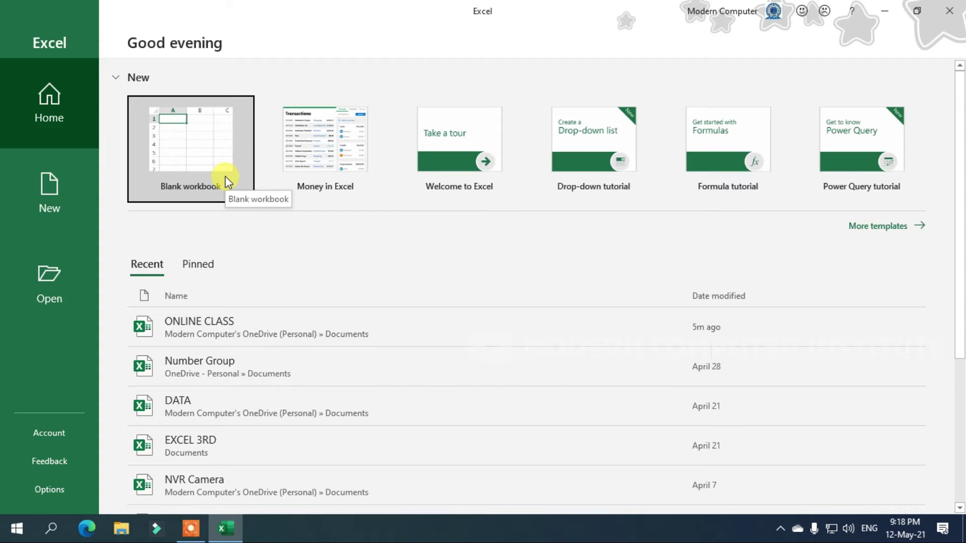
click(234, 323)
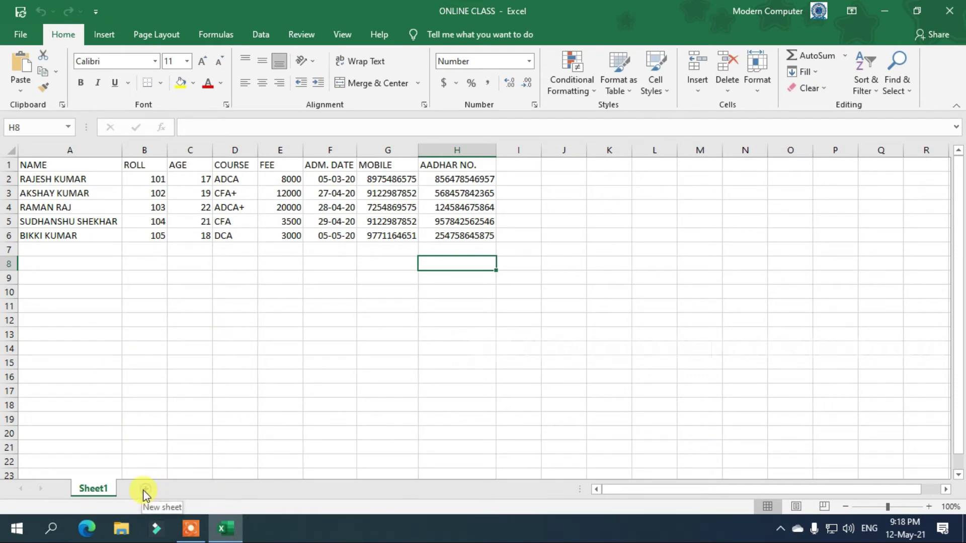
- Add a new Sheet2 and enter headers NAME, QTY, PRICE, TOTAL across row 1
click(144, 488)
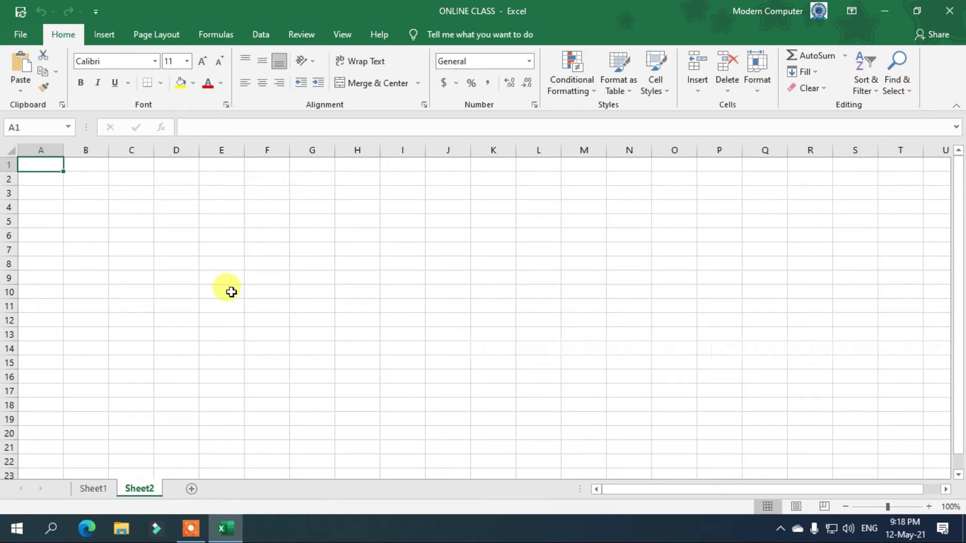
text(NAME)
key(Tab)
text(QTY)
key(Tab)
text(P)
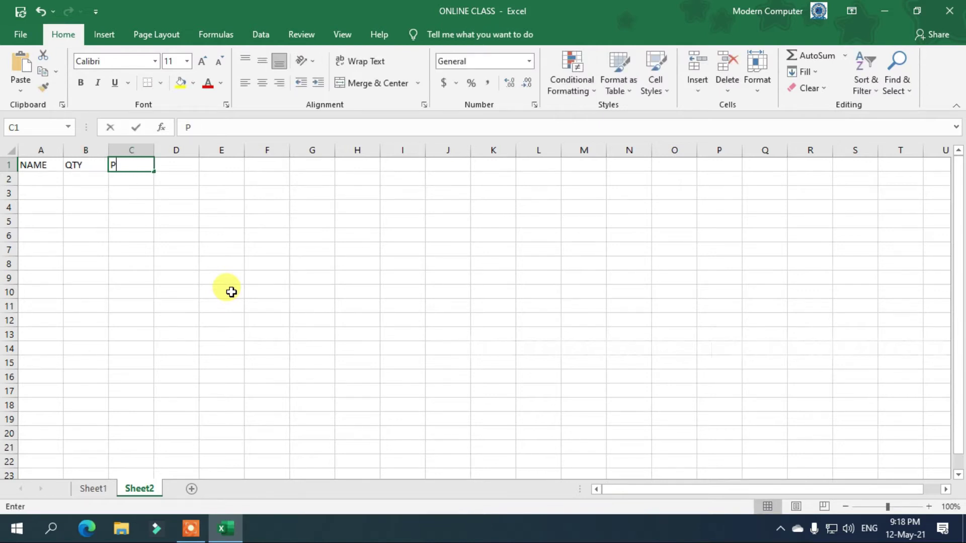
text(RICE)
key(Tab)
text(TOTAL)
key(Return)
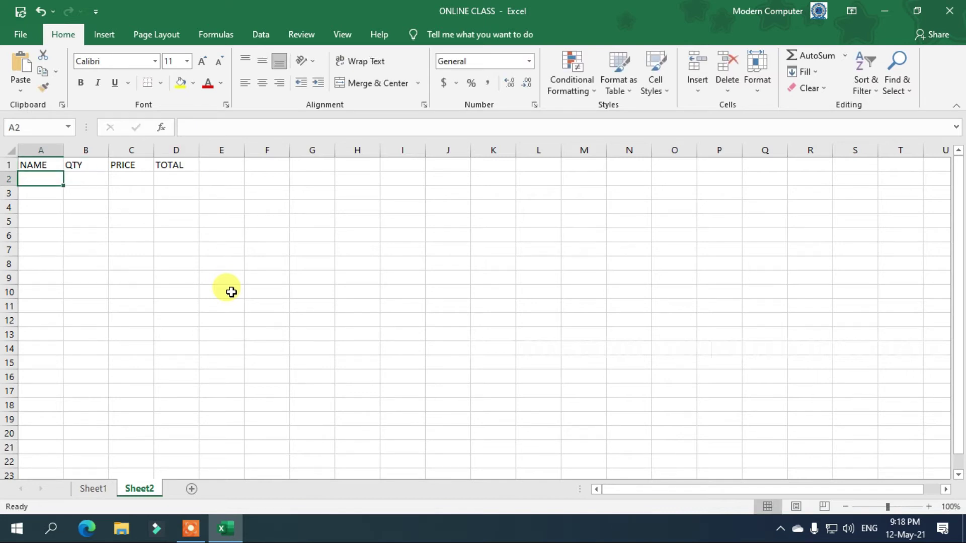
click(95, 179)
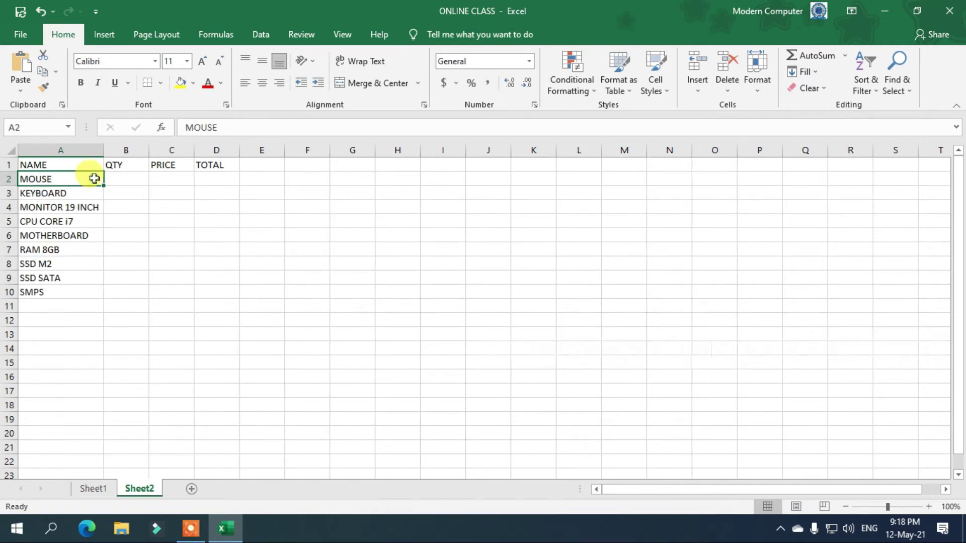
- Enter quantities 30, 30, 30, 2, 2, 4, 2, 2, 2 down B2:B10
click(125, 176)
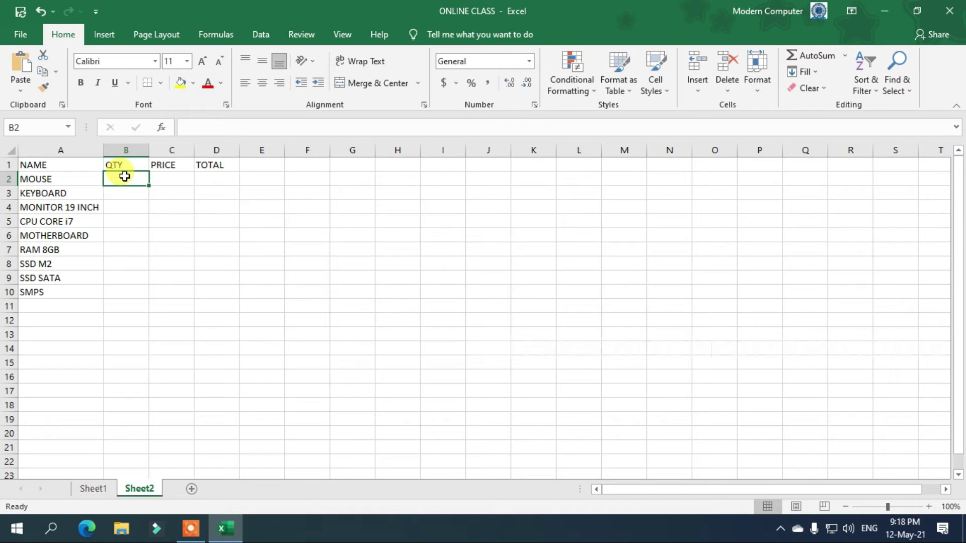
text(30)
key(Return)
text(30)
key(Return)
text(30)
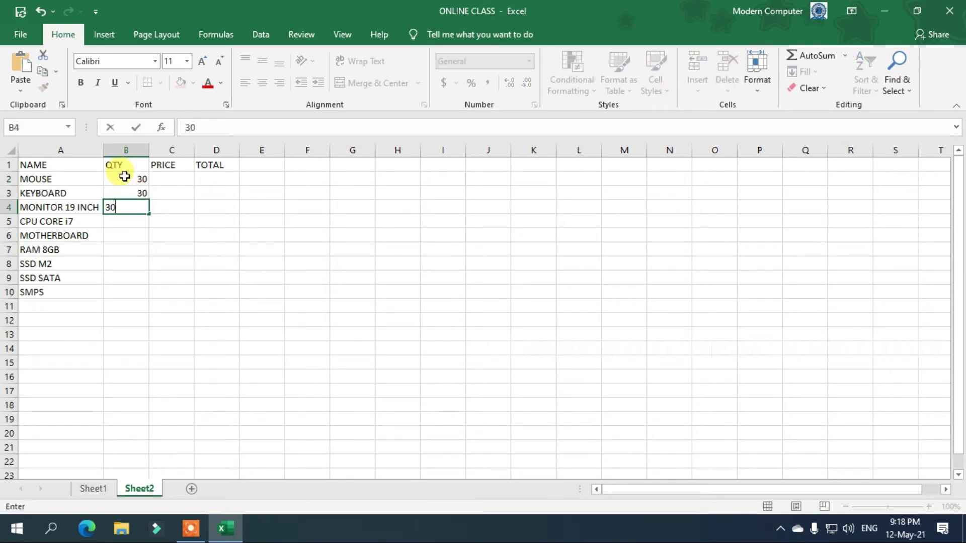
key(Return)
text(2)
key(Return)
text(2)
key(Return)
text(4)
key(Return)
text(2)
key(Return)
text(2)
key(Return)
text(2)
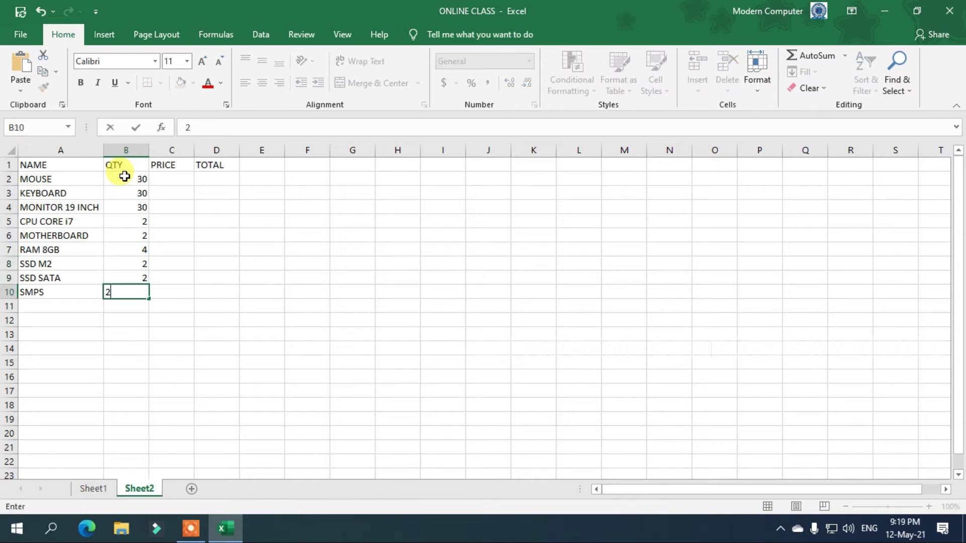
key(Return)
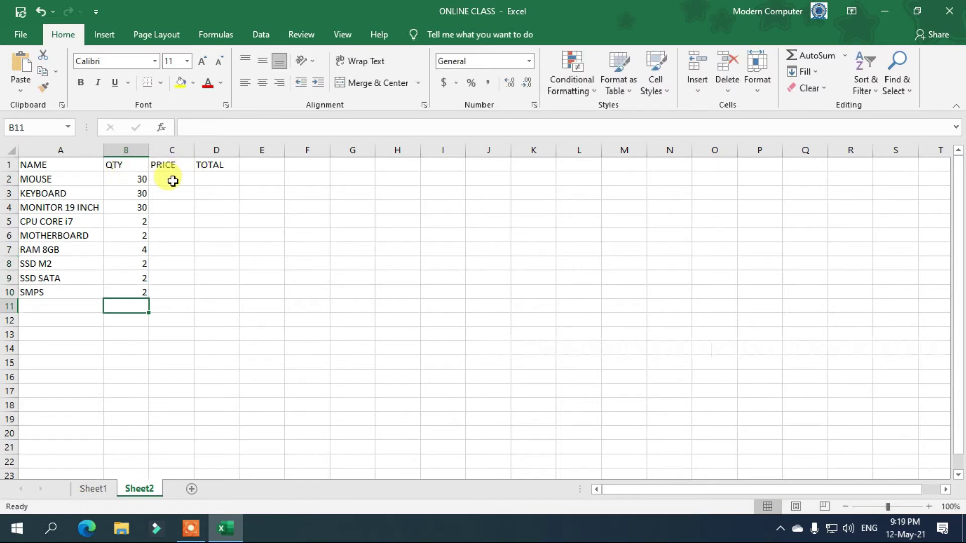
- Enter prices in column C: 215 for MOUSE, a corrected 3000 for SSD SATA, 1200 for SMPS
click(172, 181)
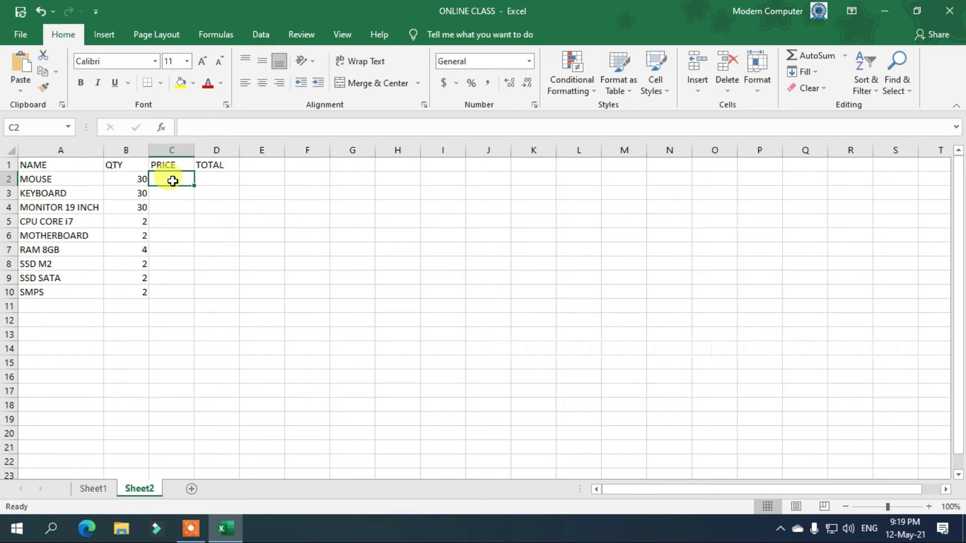
text(215)
key(Return)
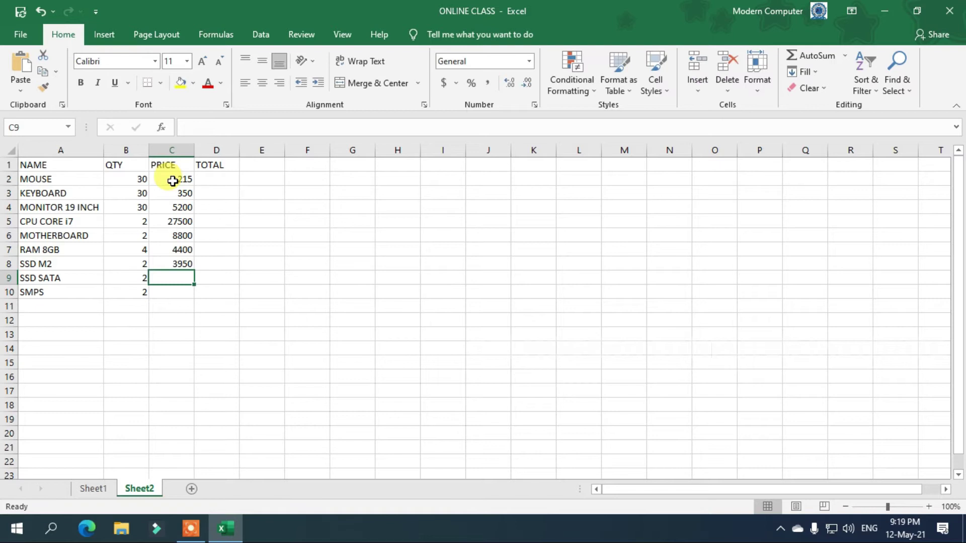
text(30000)
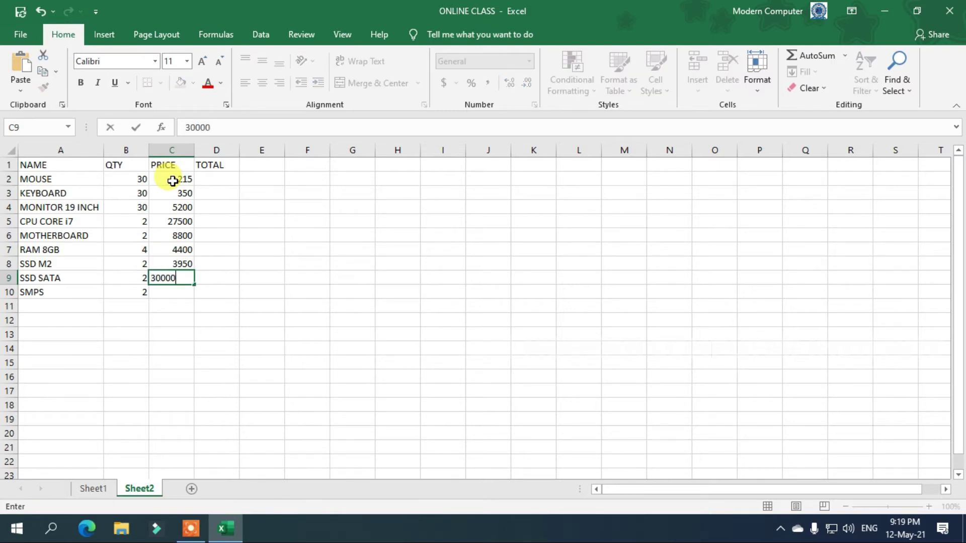
key(BackSpace)
key(Return)
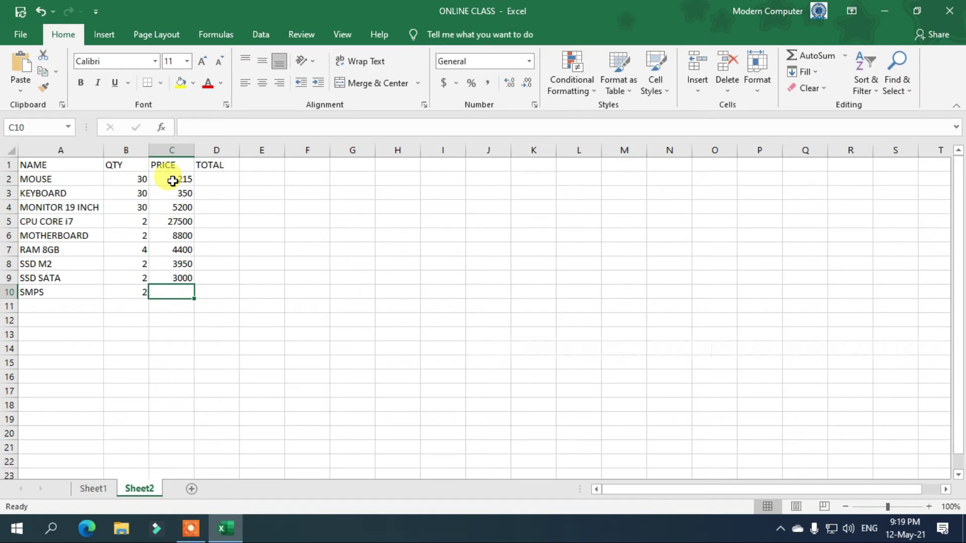
text(1200)
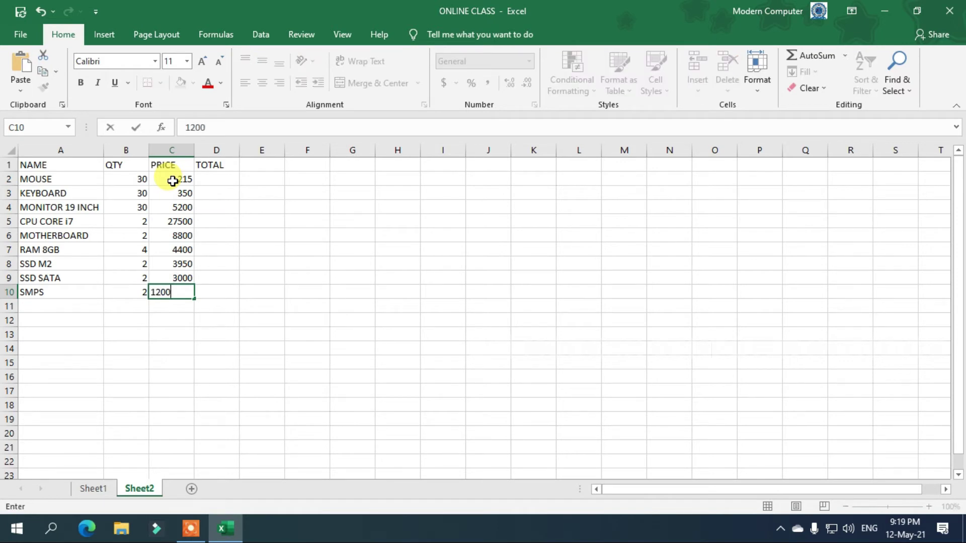
key(Return)
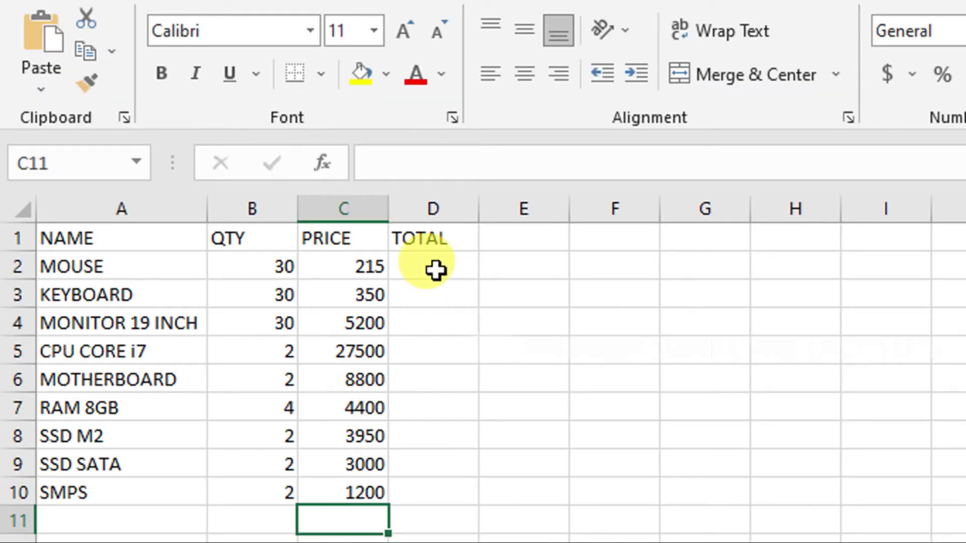
- Start a formula with = in D2, the MOUSE TOTAL cell
click(435, 270)
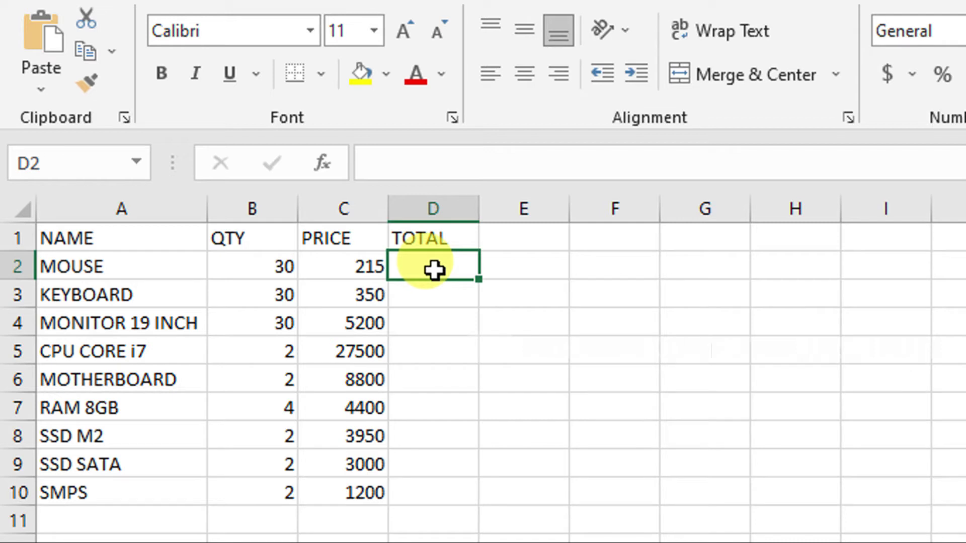
text(=)
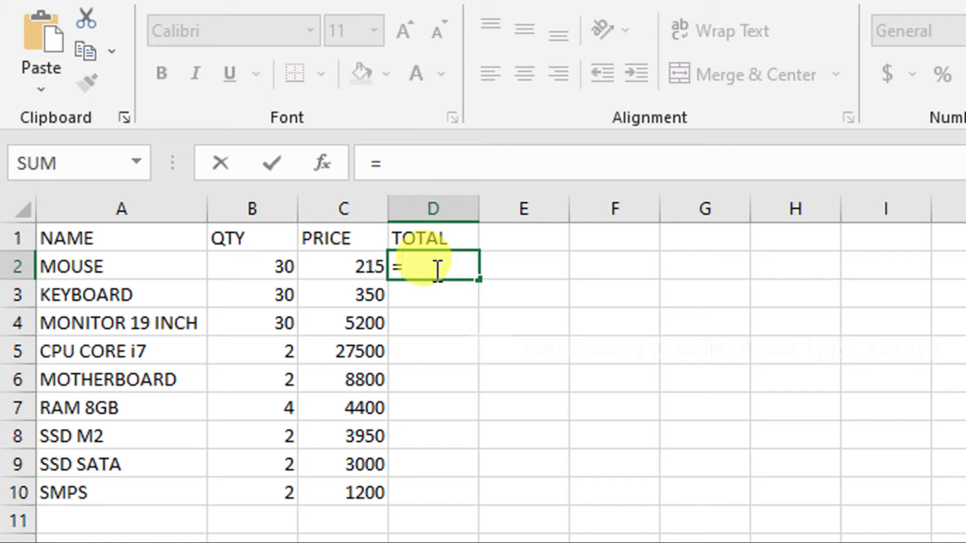
text(30*)
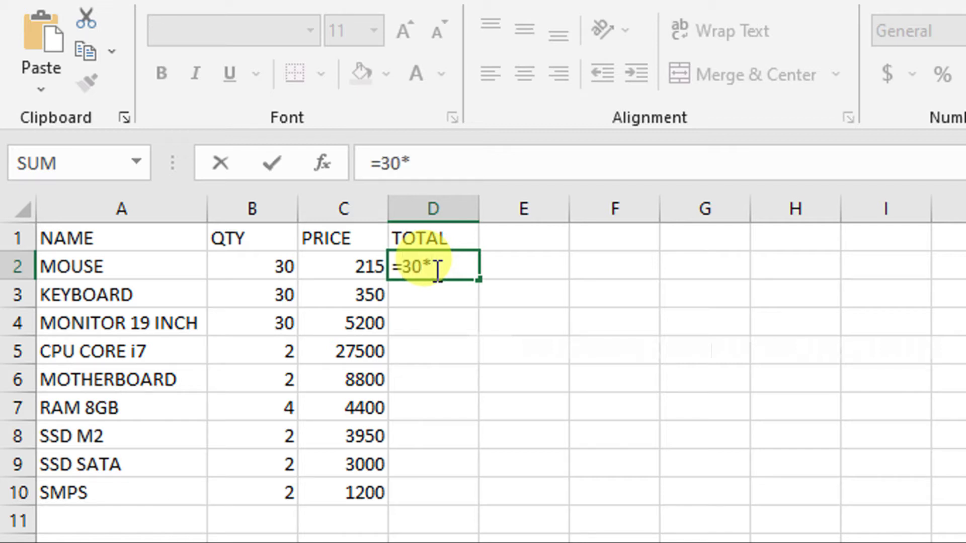
text(215)
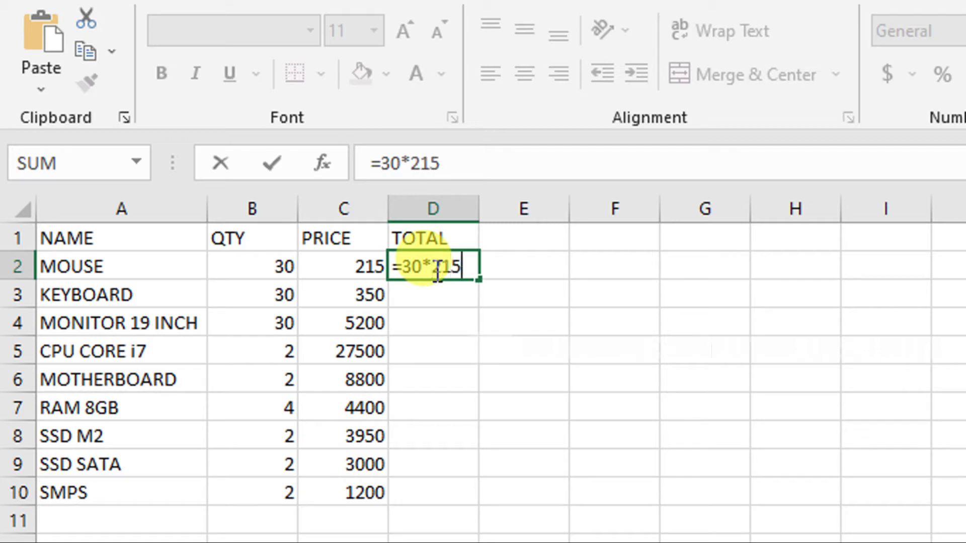
key(Return)
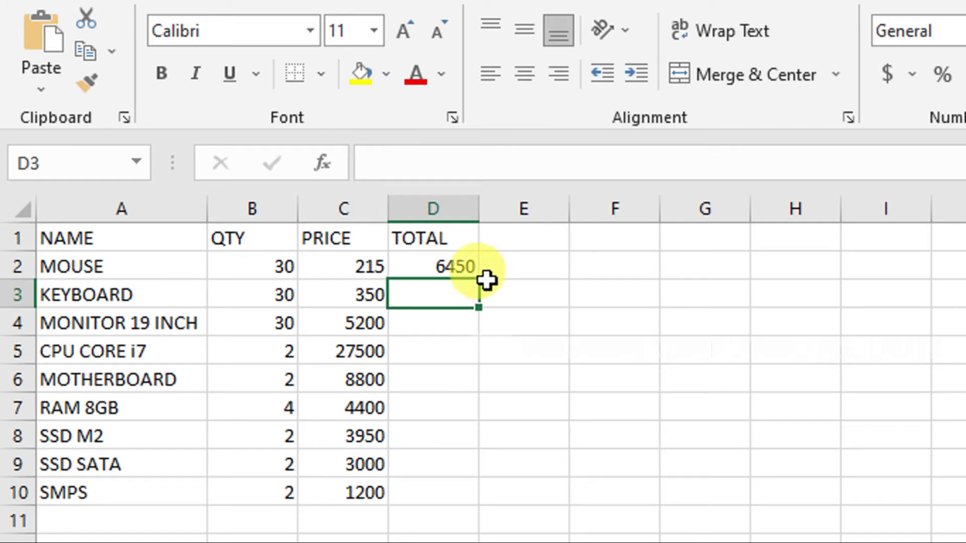
click(464, 268)
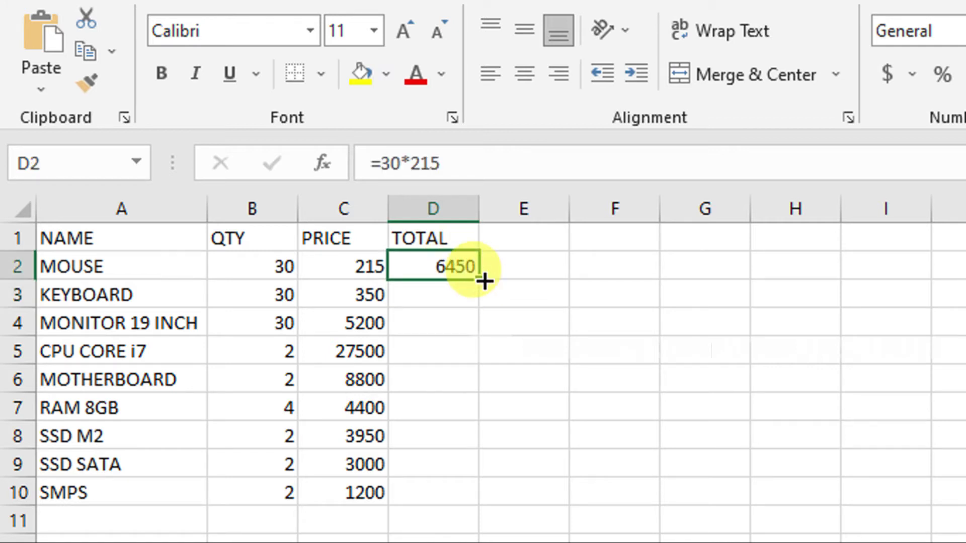
drag(484, 282, 490, 475)
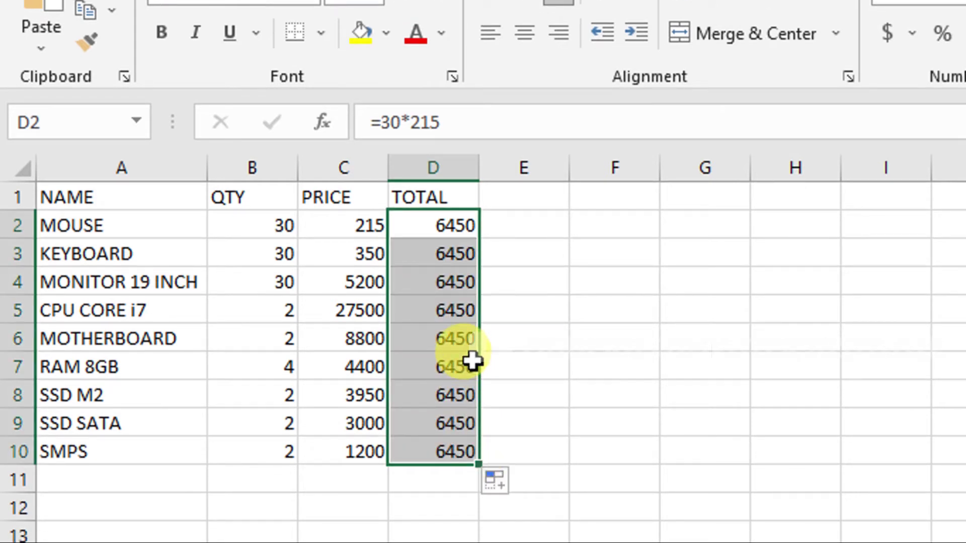
key(Delete)
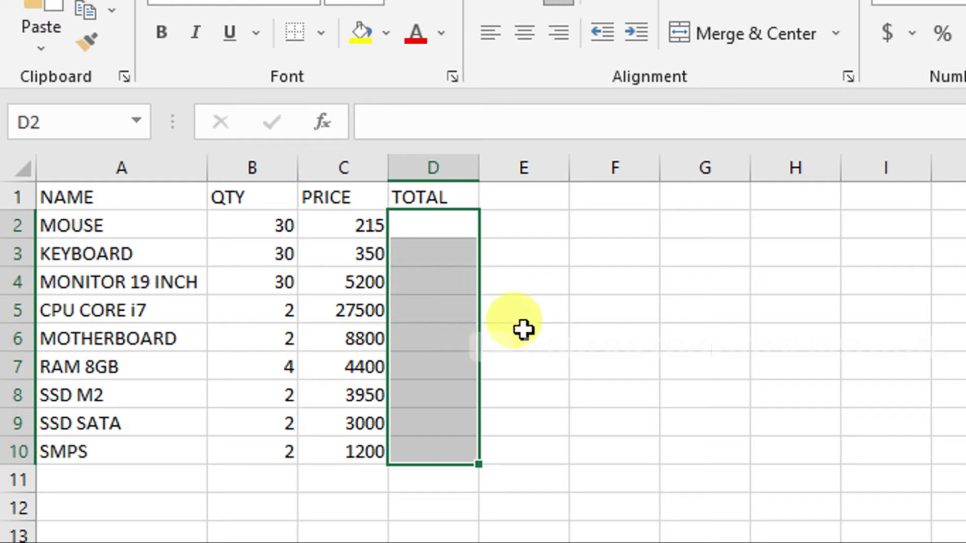
- Reselect D2 and begin a fresh formula with =
click(453, 224)
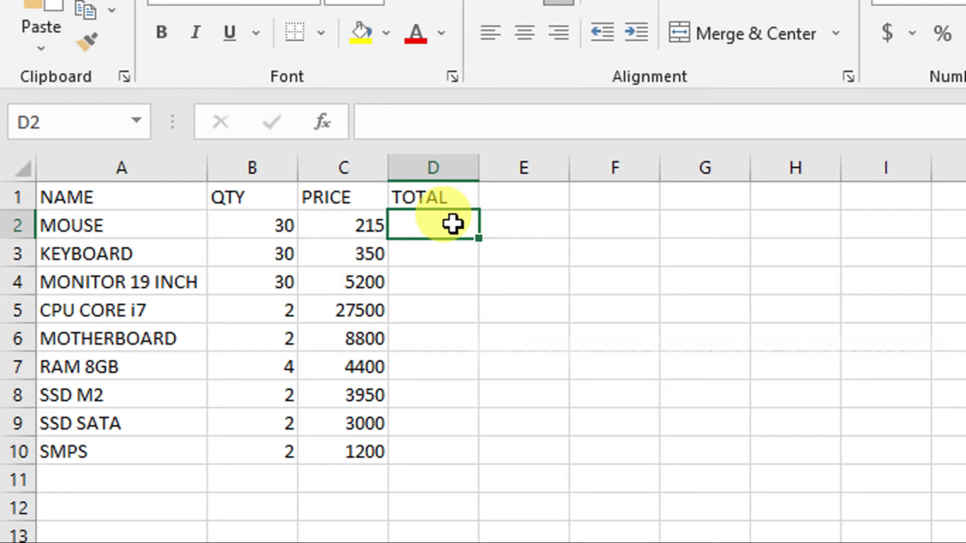
text(=)
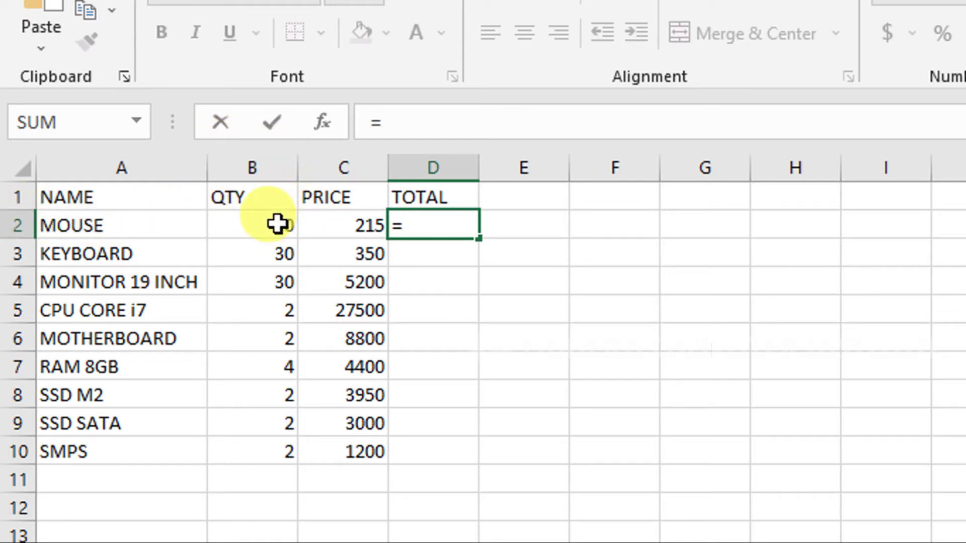
- Enter =B2*C2 in D2 so the MOUSE total shows 6450
text(B2)
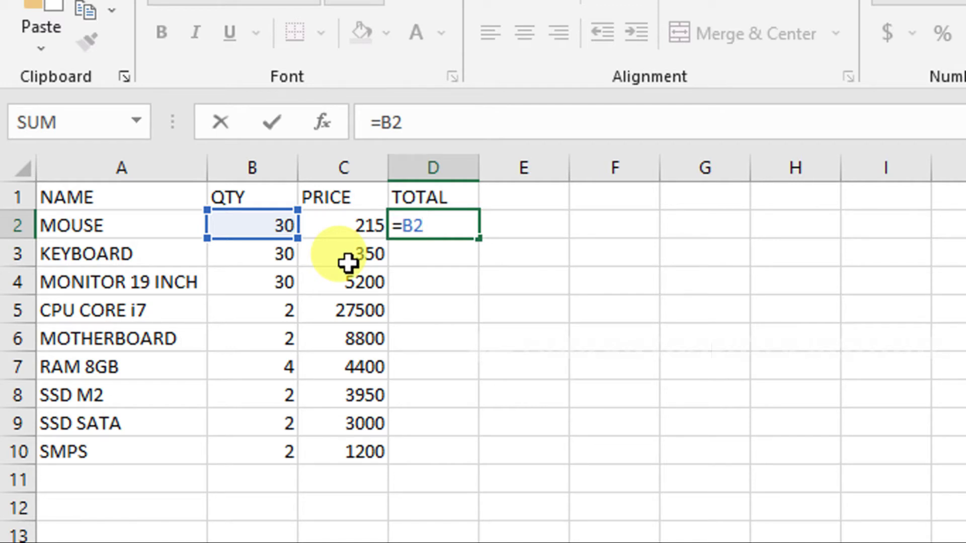
text(*)
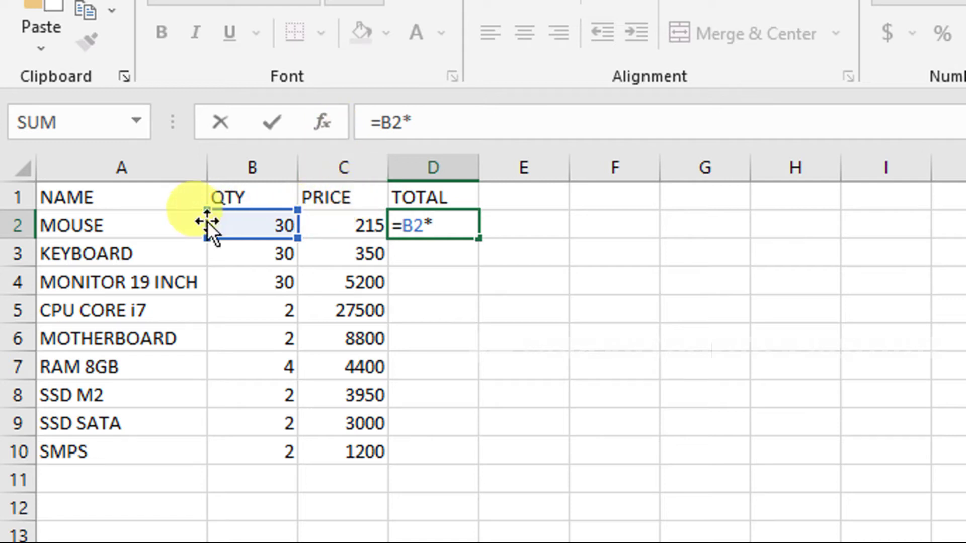
text(C2)
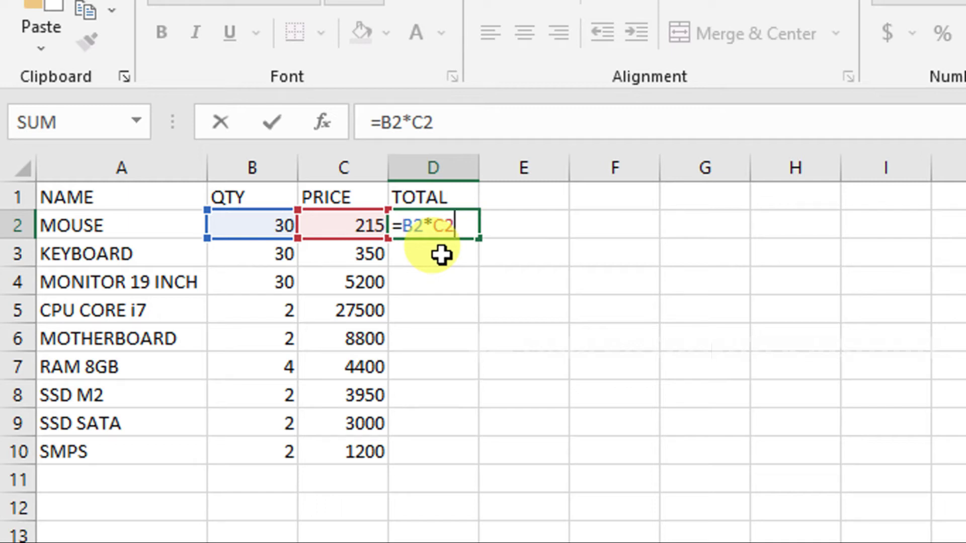
key(Return)
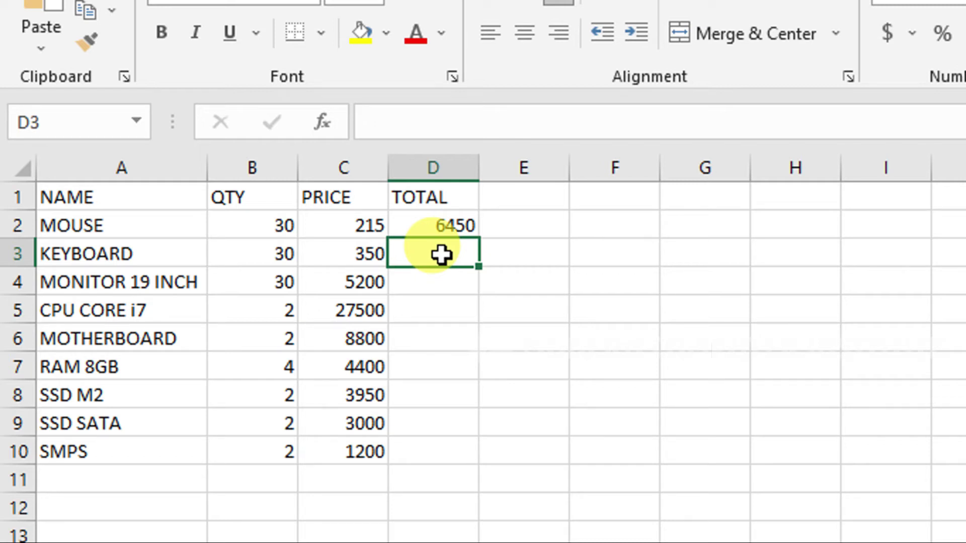
click(433, 226)
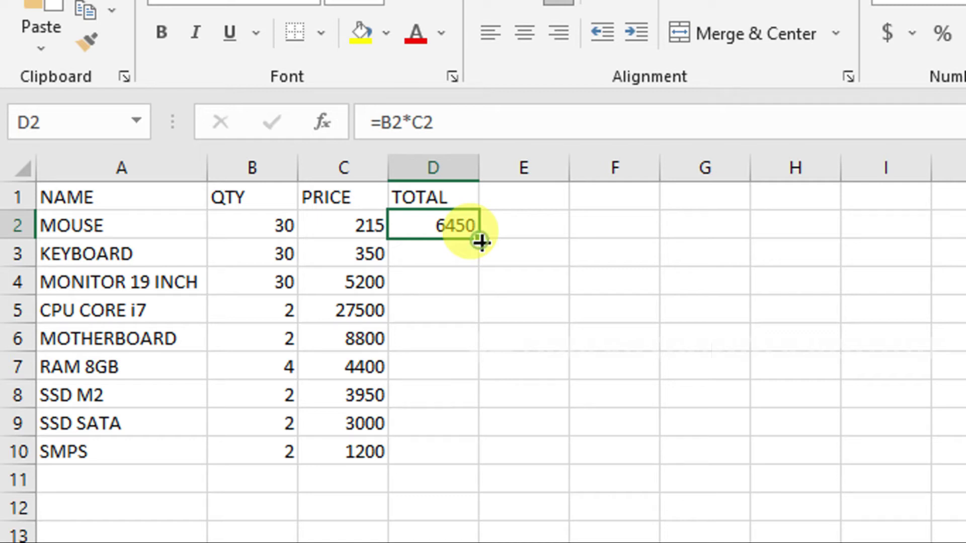
drag(481, 244, 469, 456)
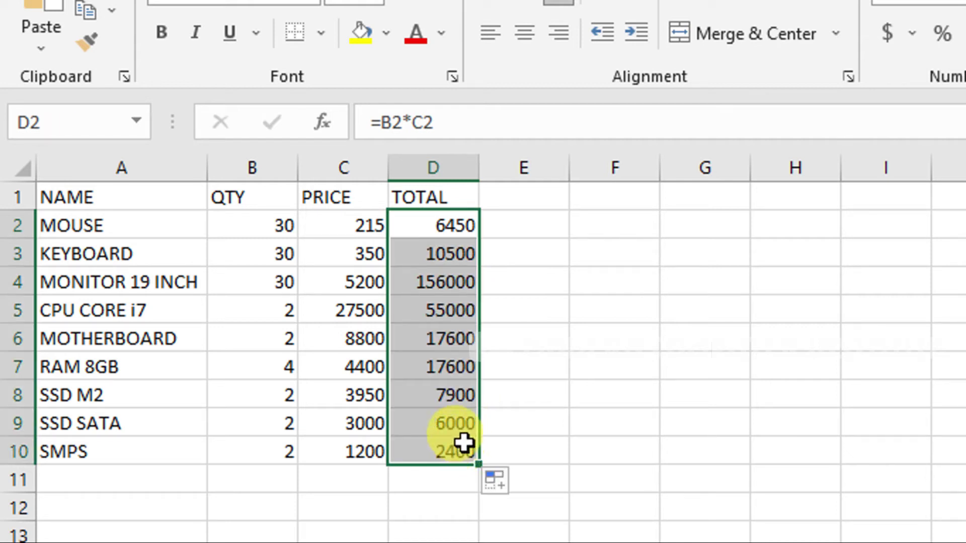
drag(457, 255, 454, 443)
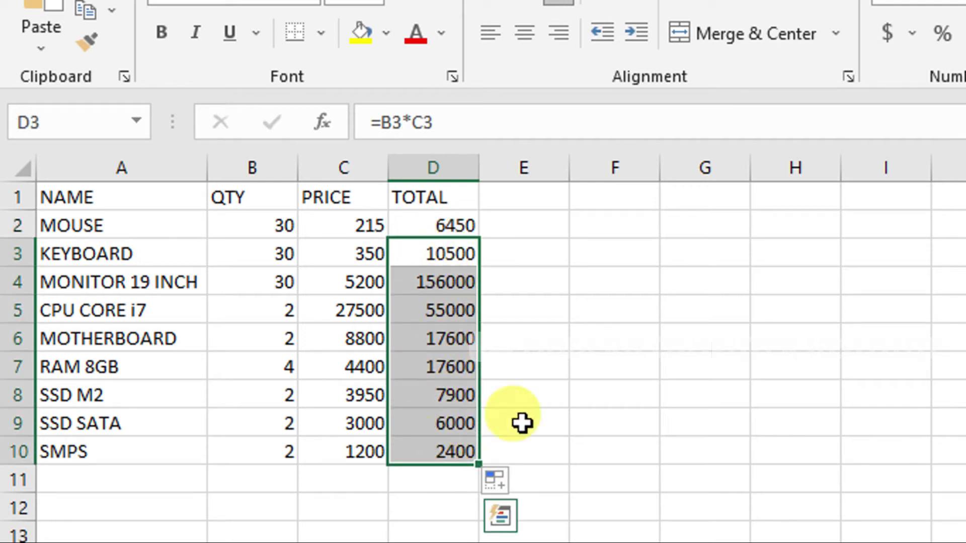
key(Delete)
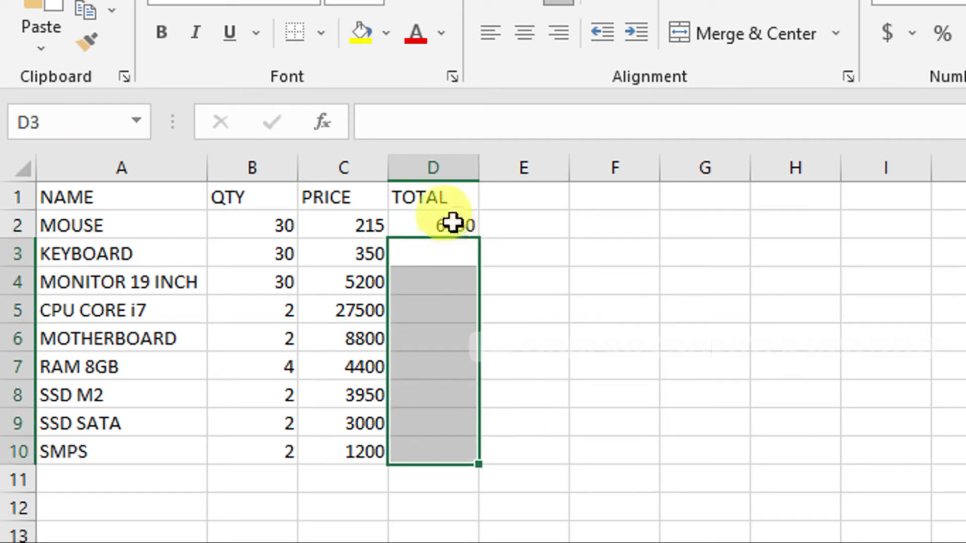
click(453, 221)
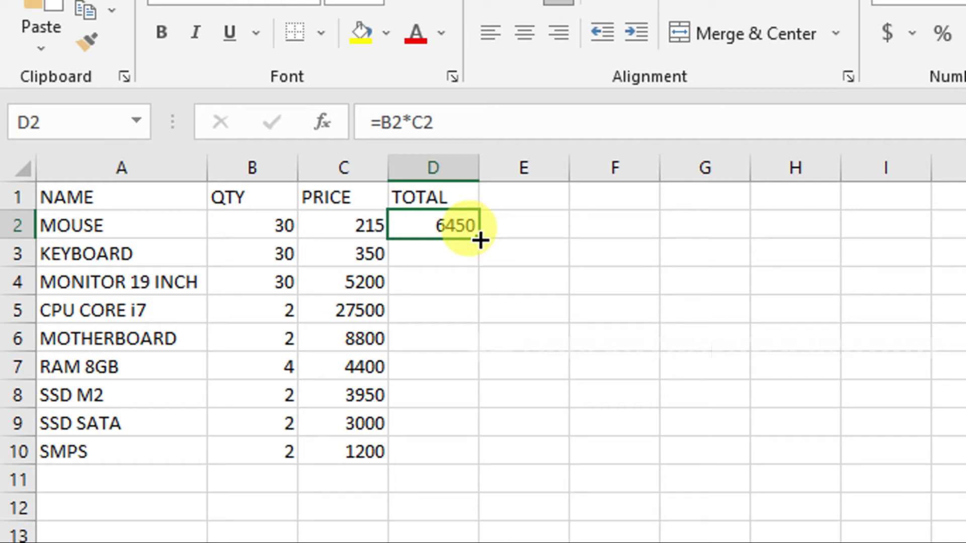
- Autofill the D2 formula down to D10, giving totals from 10500 to 2400
double_click(480, 239)
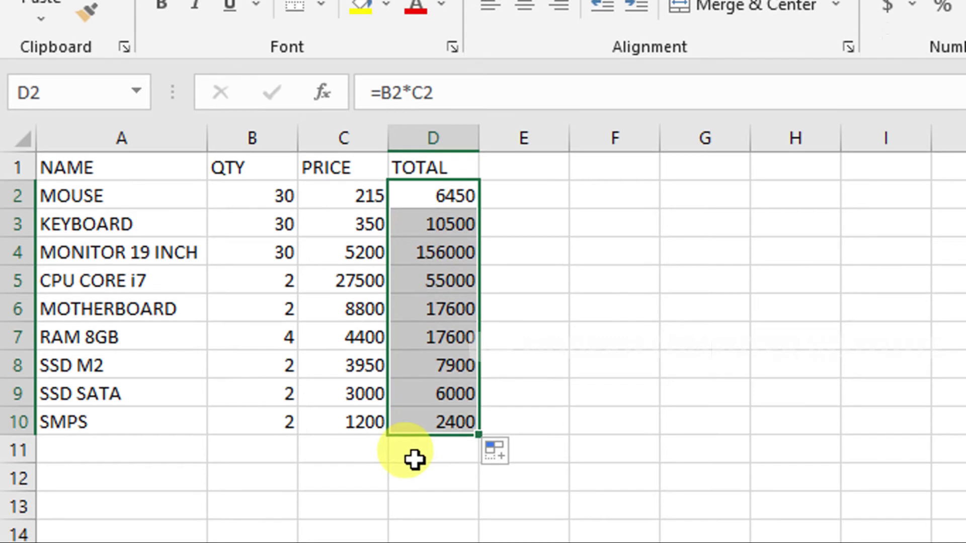
click(419, 484)
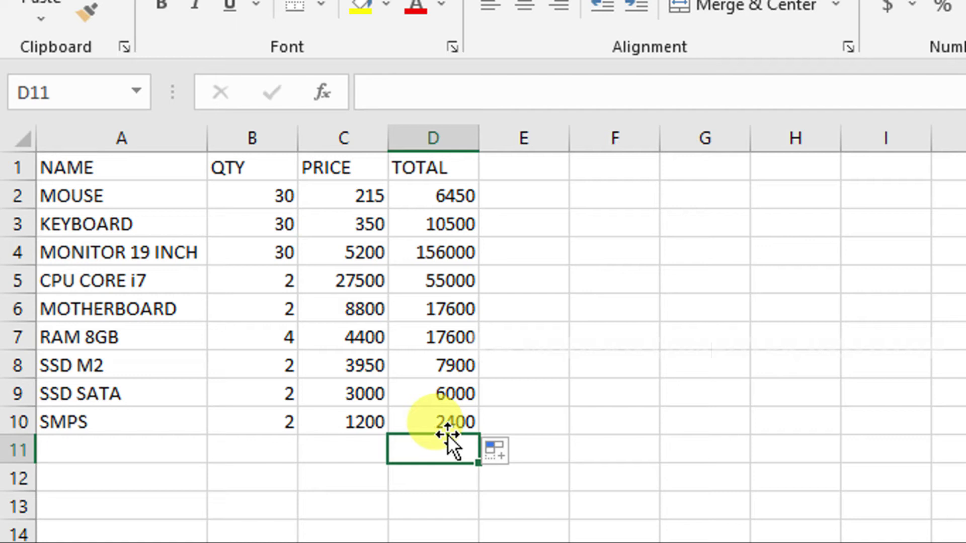
- Enter =SUM(D2:D10) in D11 for a 279450 grand total, then select A11:C11
text(=)
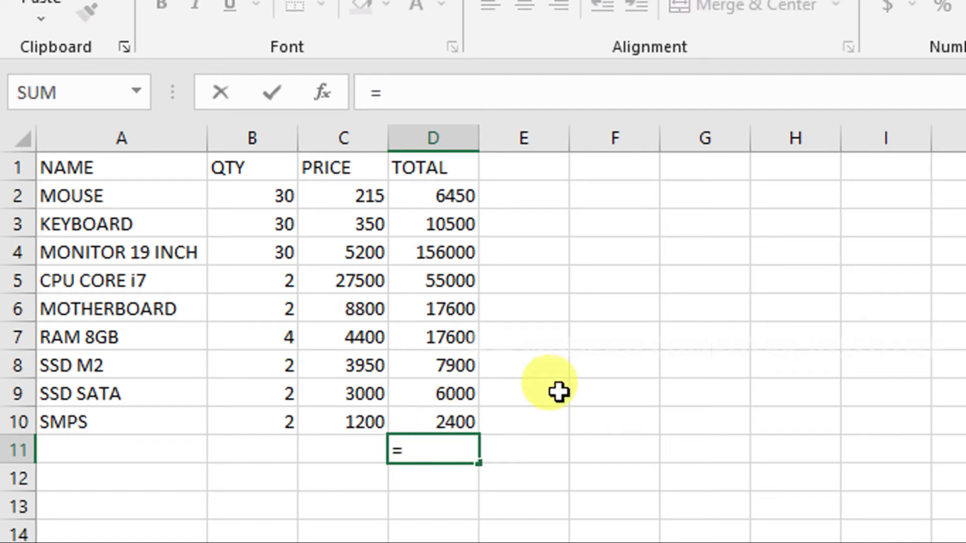
text(SU)
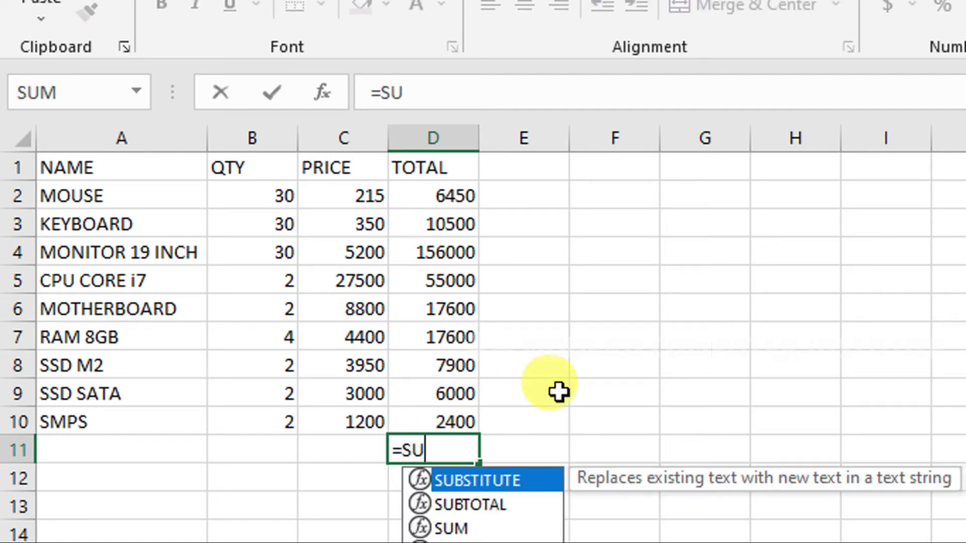
text(M)
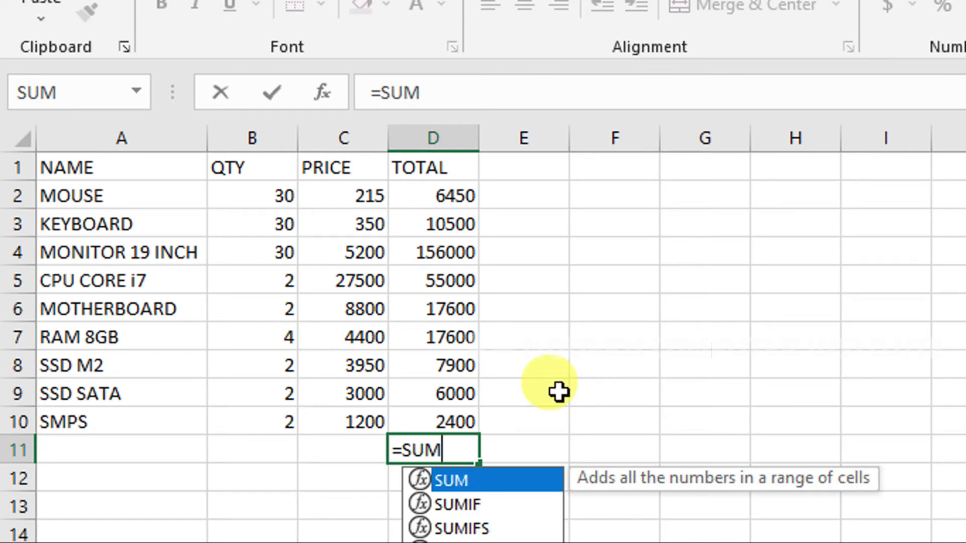
text(()
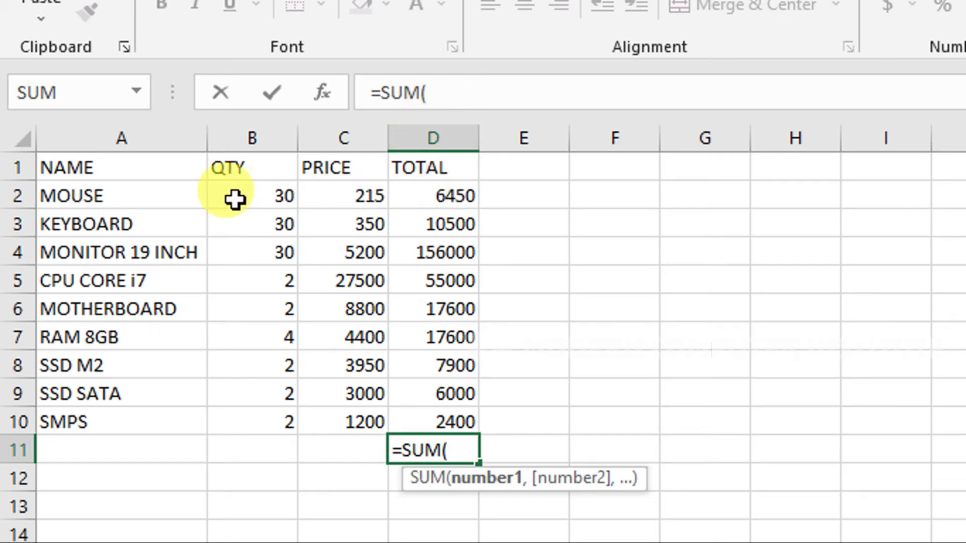
text(D)
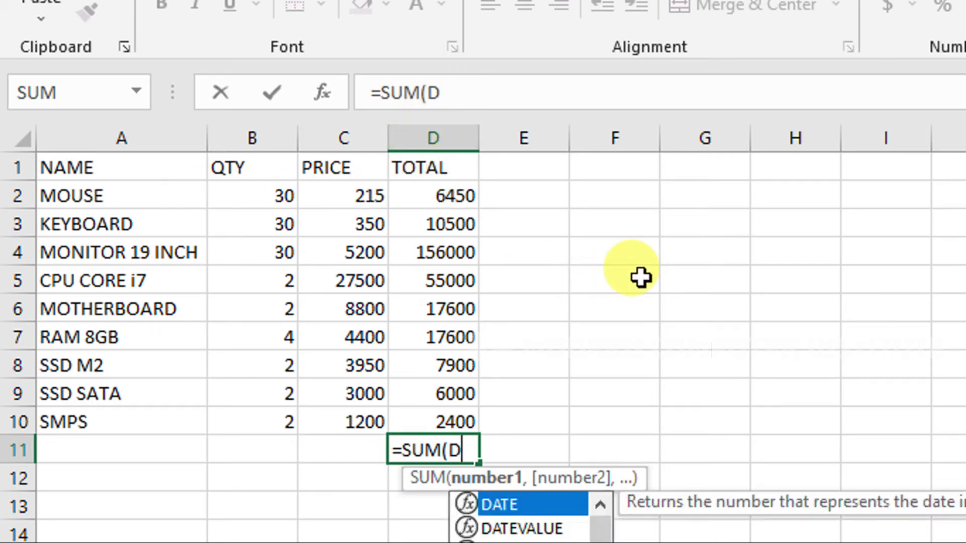
text(2)
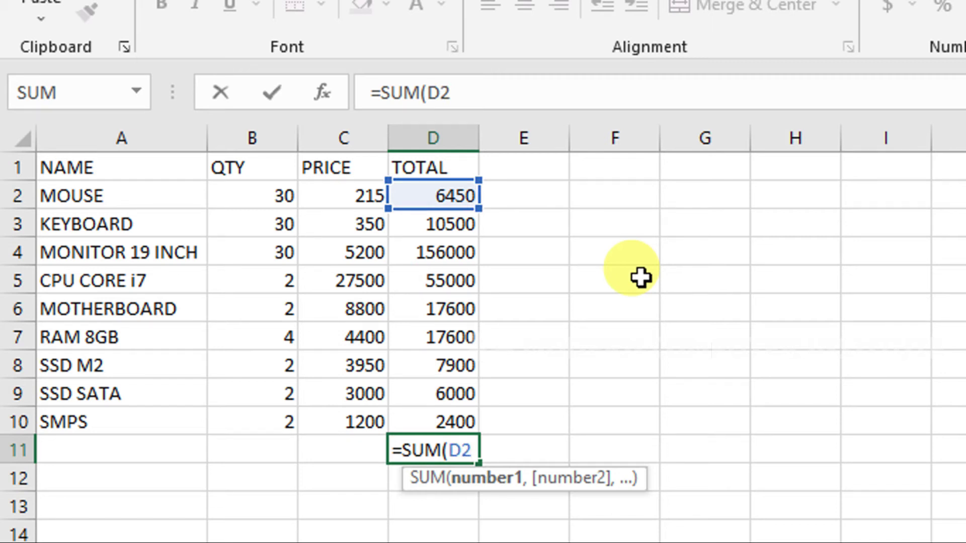
text(:)
text(D10)
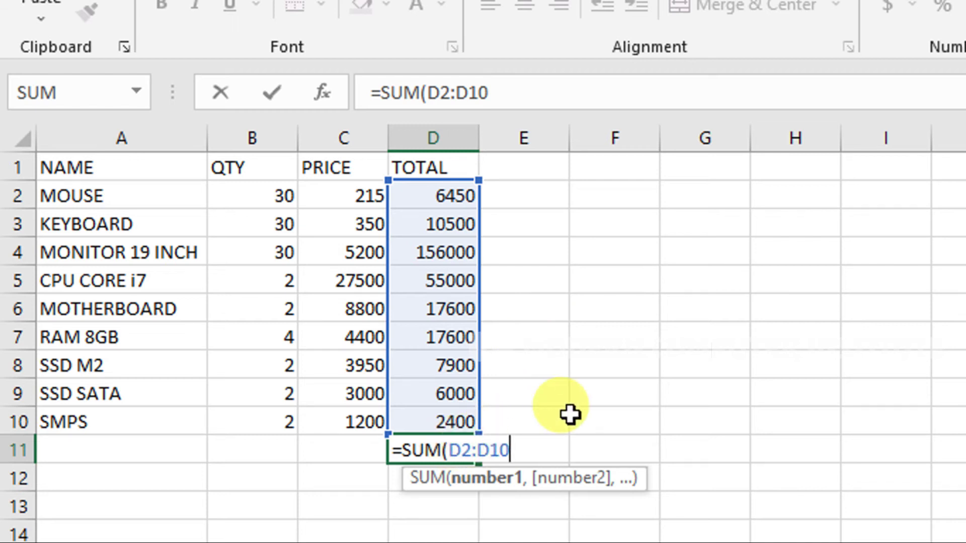
text())
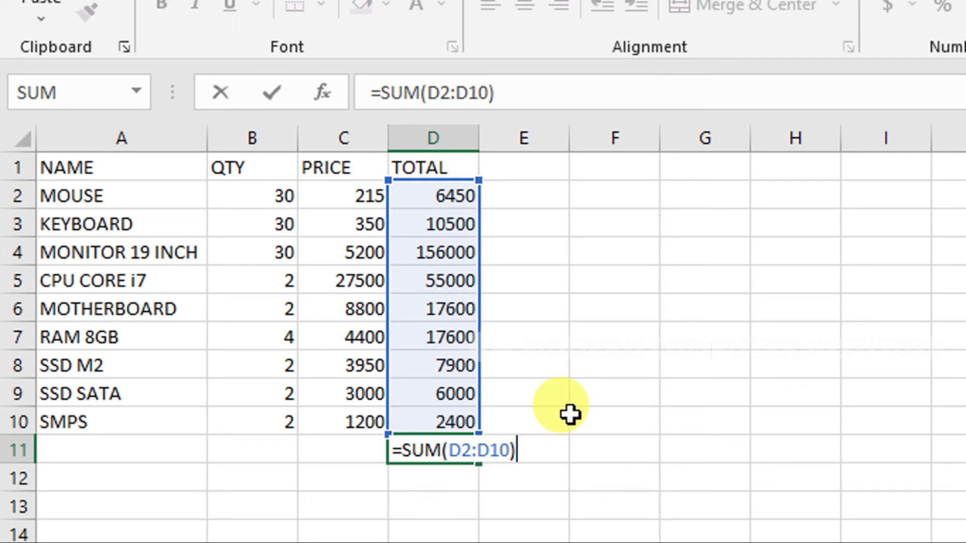
key(Return)
click(463, 445)
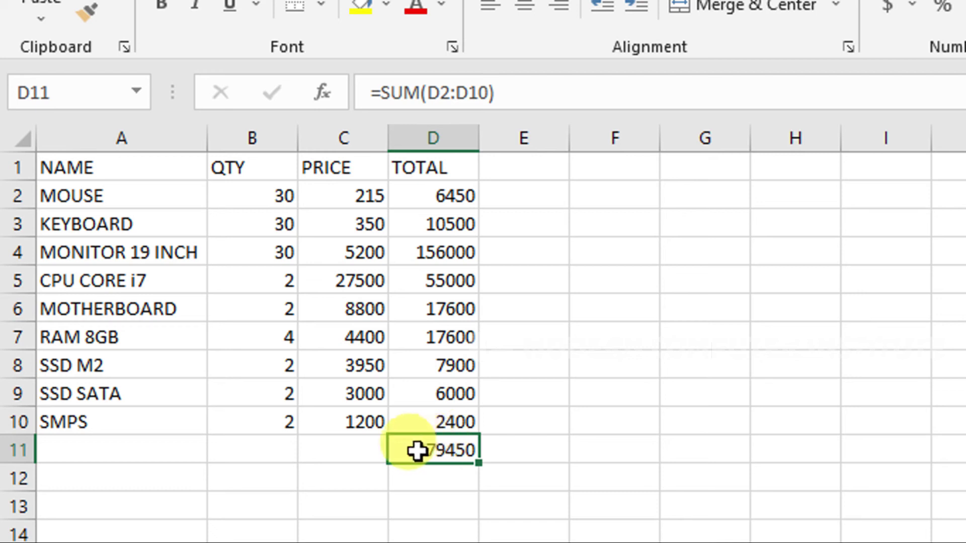
click(341, 448)
drag(341, 448, 141, 444)
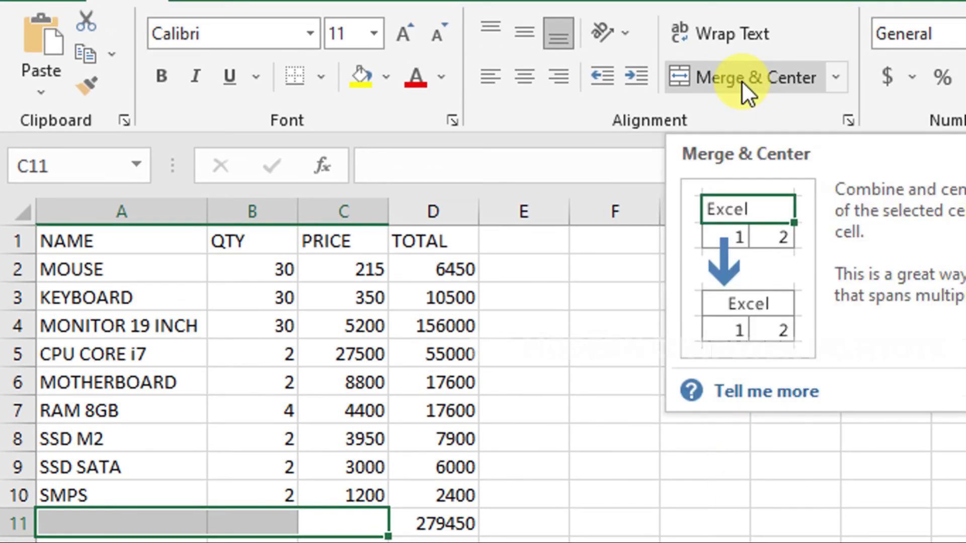
- Merge and centre A11:C11 and label it GRAND TOTAL beside the 279450 sum
click(742, 80)
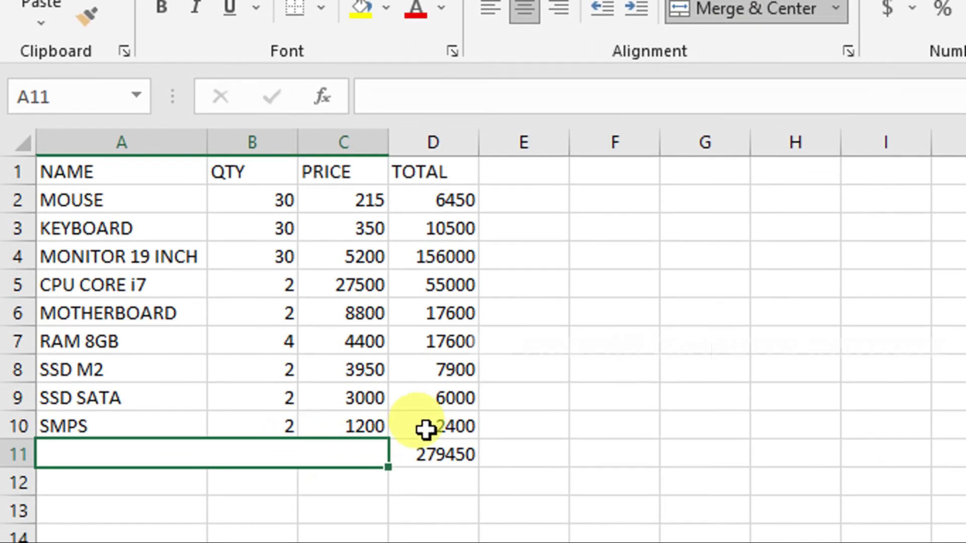
text(GRA)
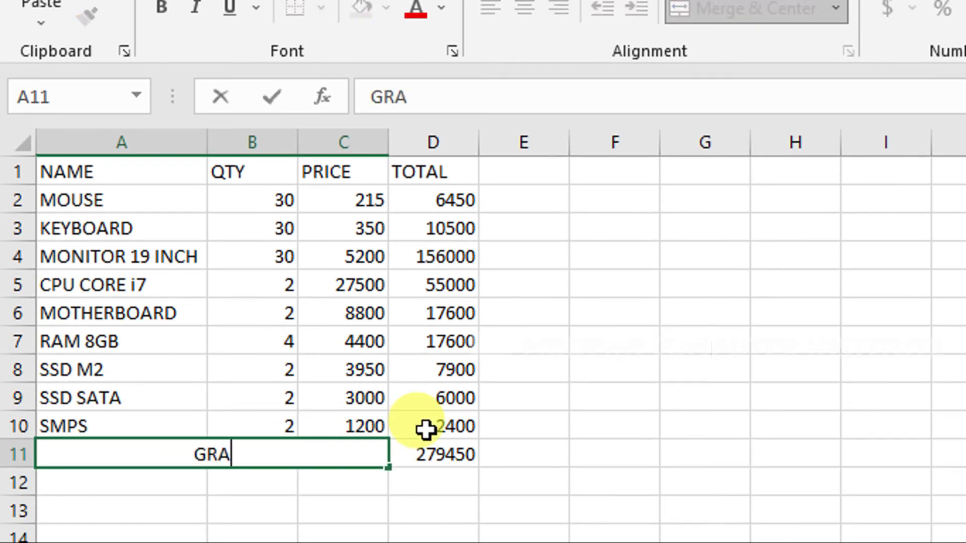
text(ND TOTAL)
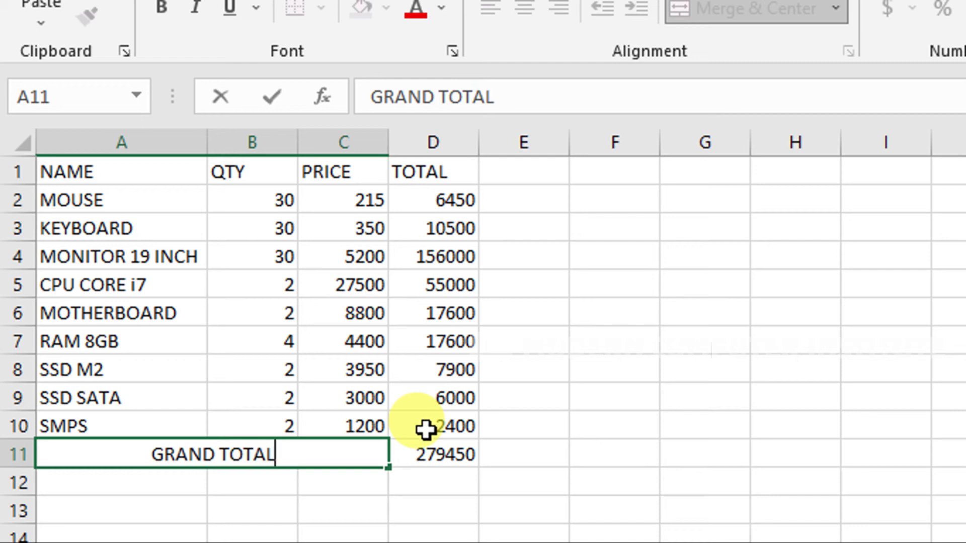
click(431, 347)
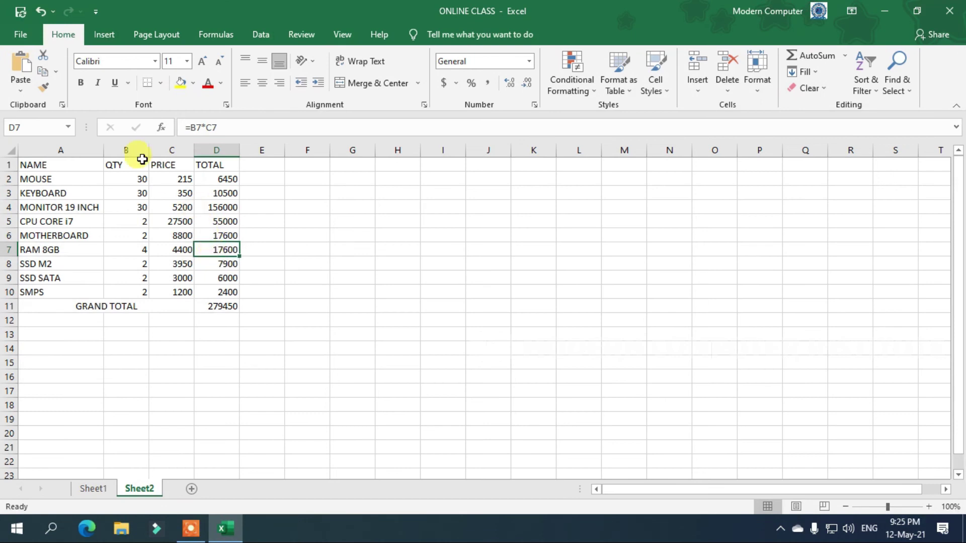
- Make the A1:D1 header row bold and centred both vertically and horizontally
drag(225, 163, 23, 164)
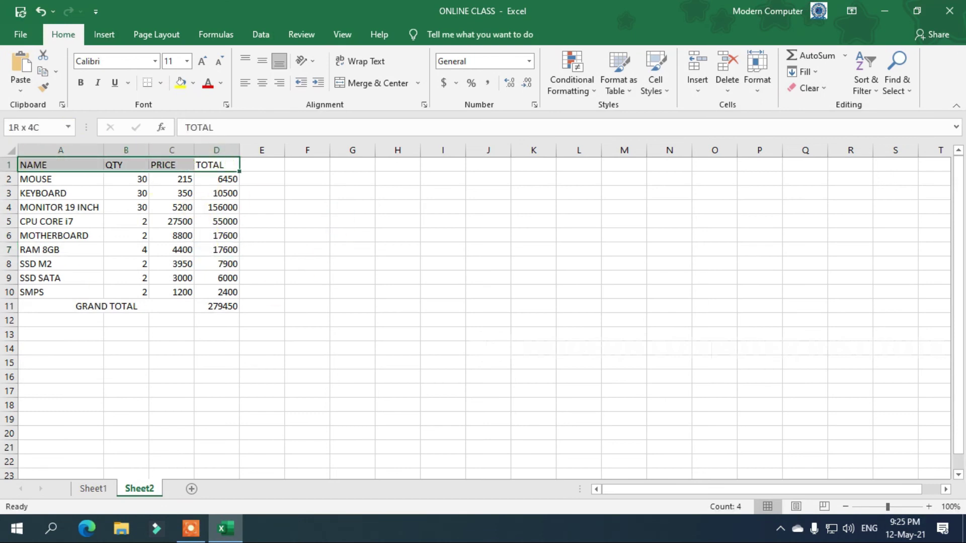
click(80, 83)
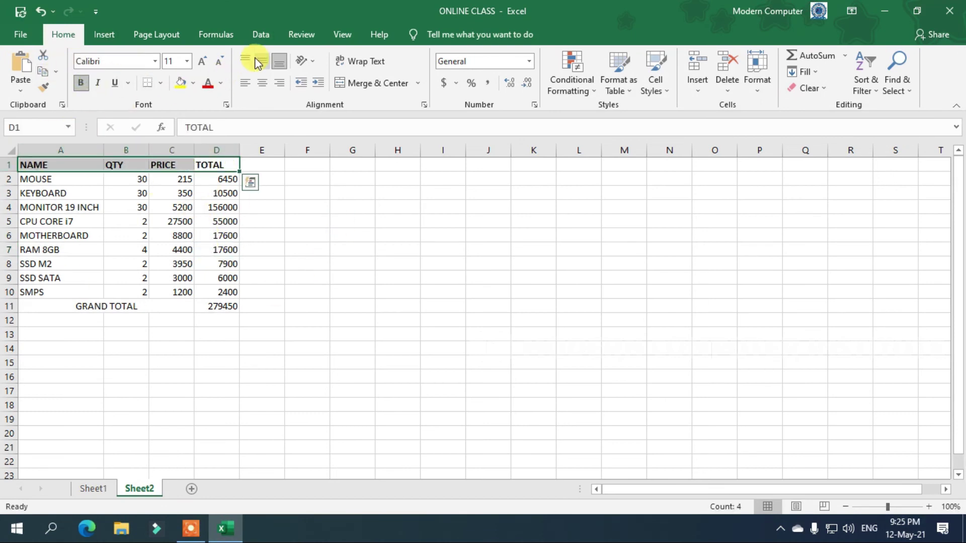
click(261, 61)
click(262, 82)
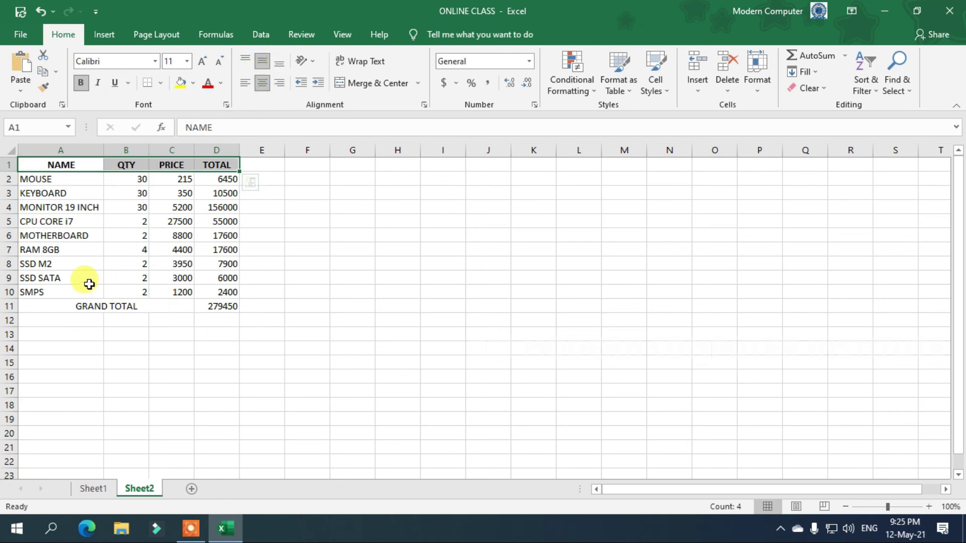
- Make the GRAND TOTAL row vertically centred, bold and red
mouse_move(95, 305)
mouse_down()
mouse_move(217, 295)
mouse_move(217, 304)
mouse_up()
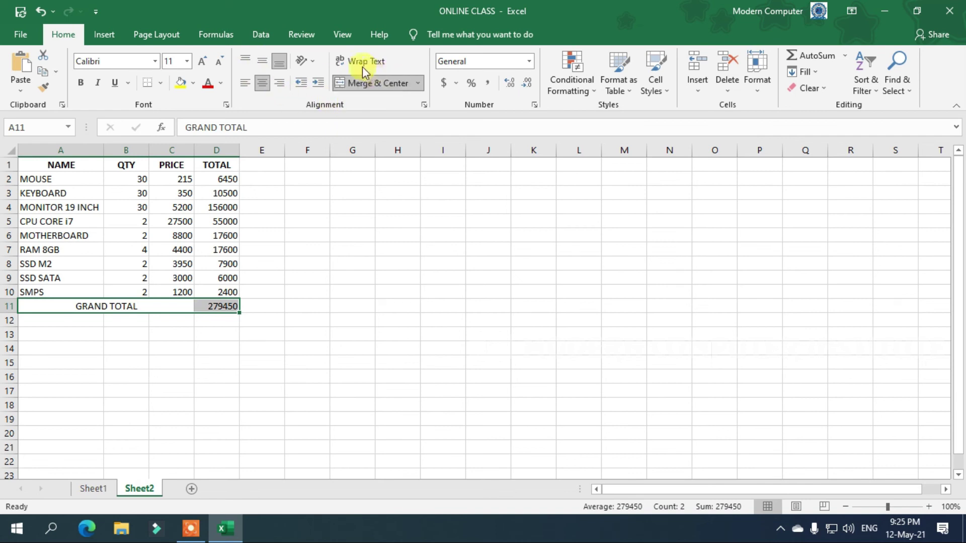
click(260, 65)
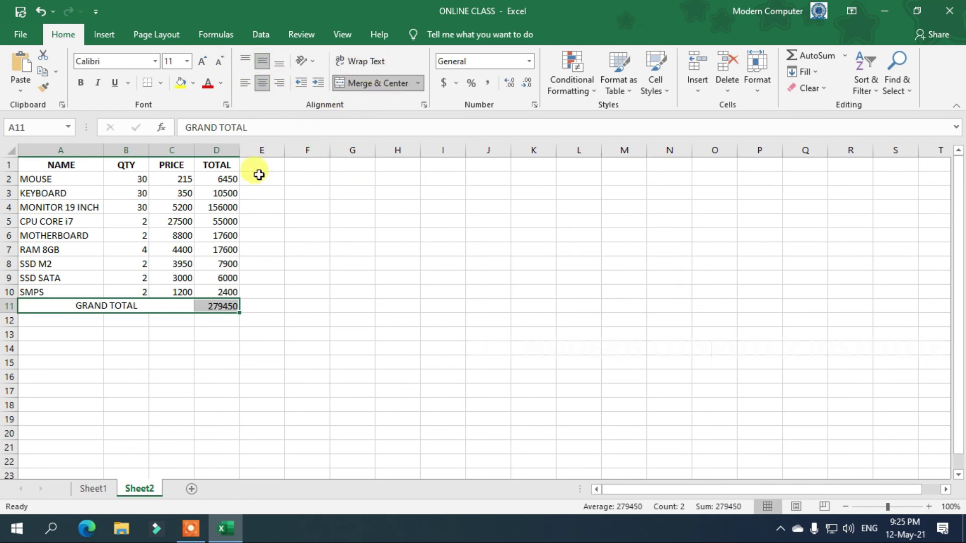
click(80, 82)
click(208, 84)
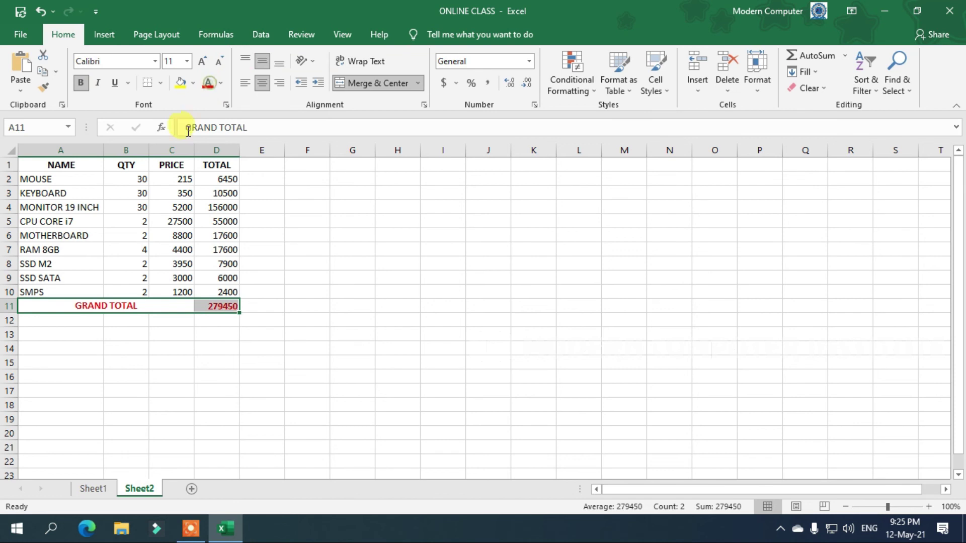
click(185, 262)
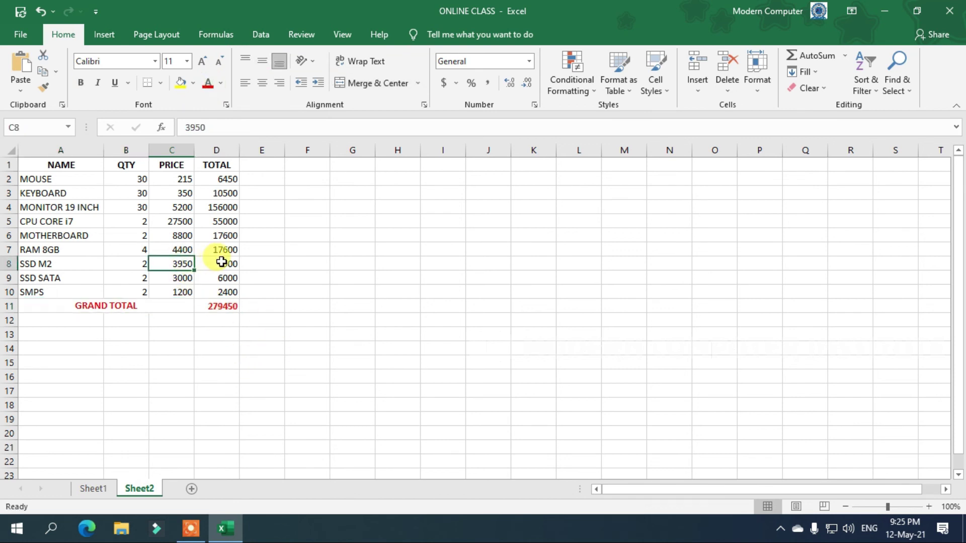